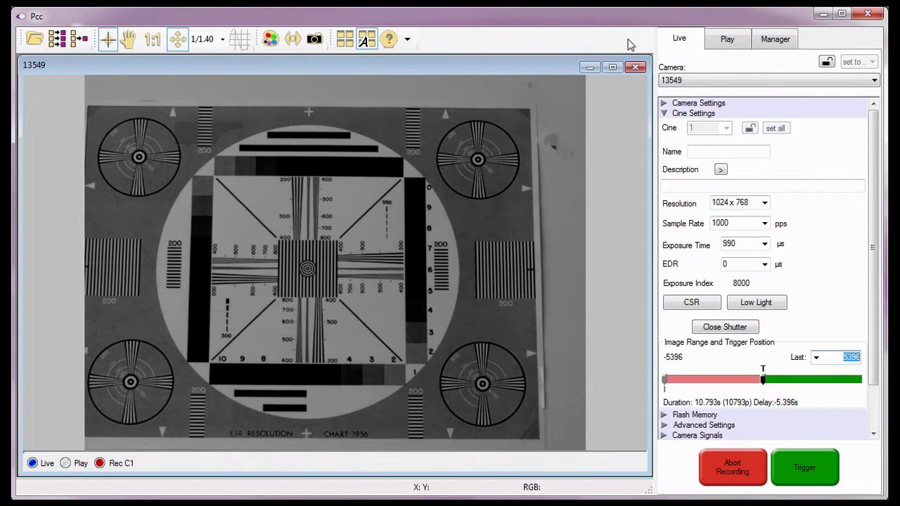
Step: Expand Camera Settings on the Live tab to show the Lens Control aperture and focus controls
left_click(695, 90)
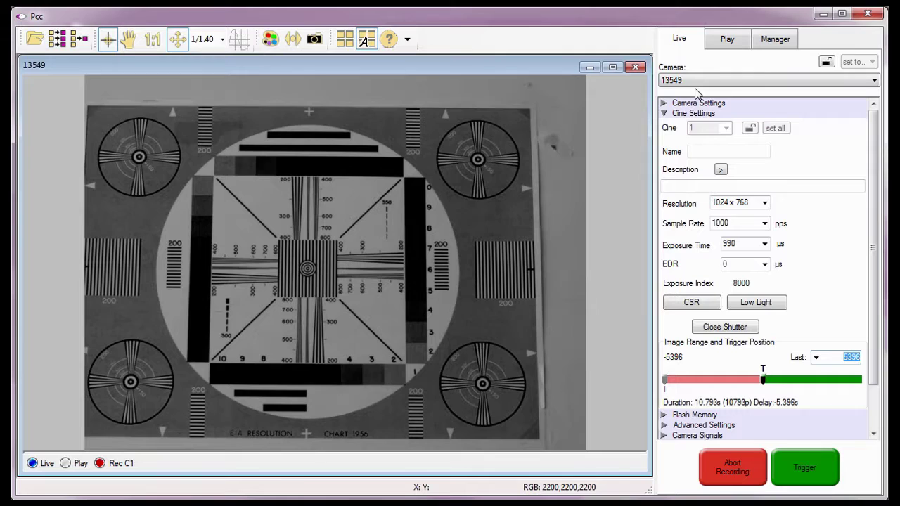
left_click(680, 41)
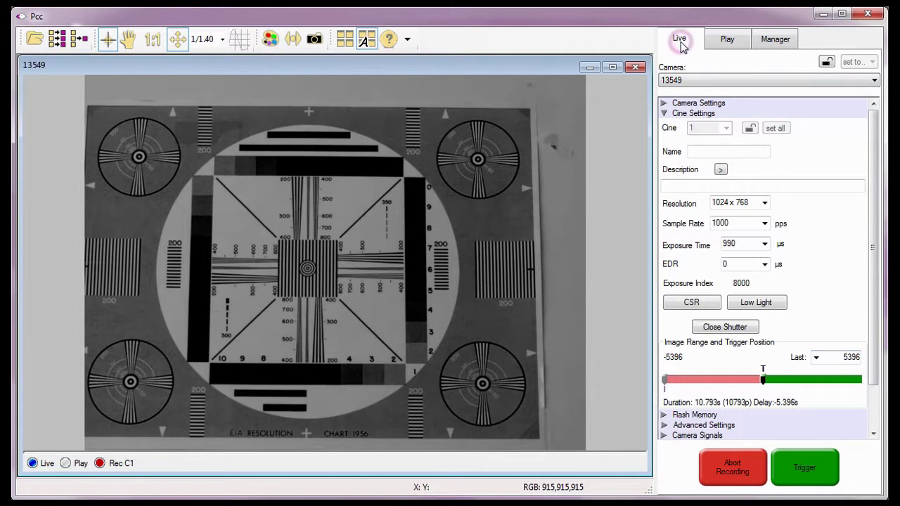
left_click(665, 104)
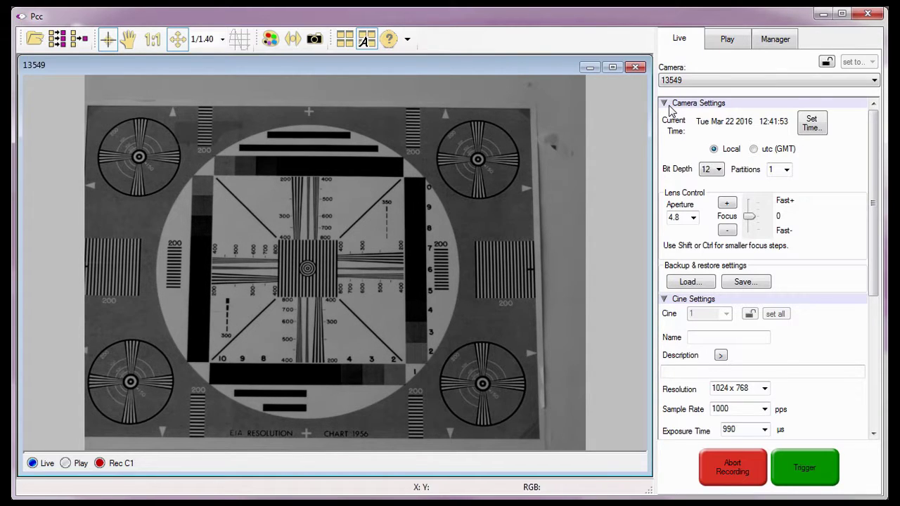
left_click(663, 197)
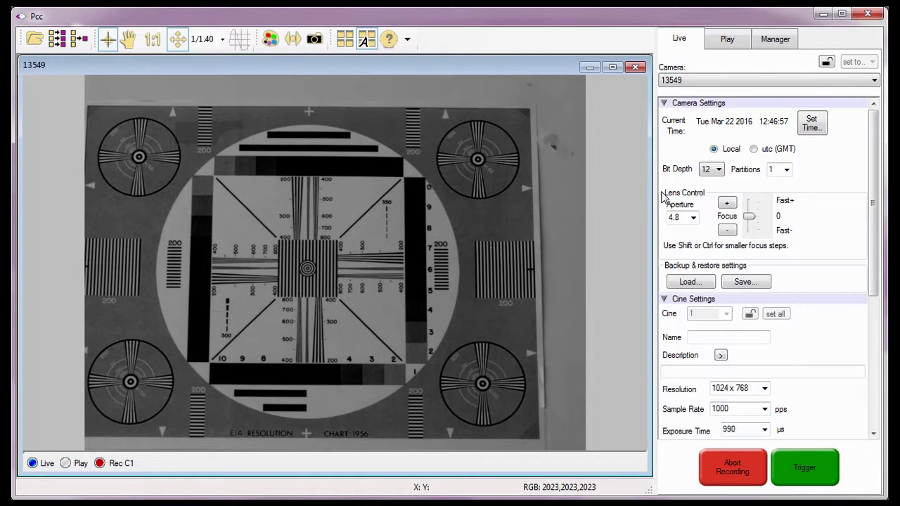
left_click(715, 218)
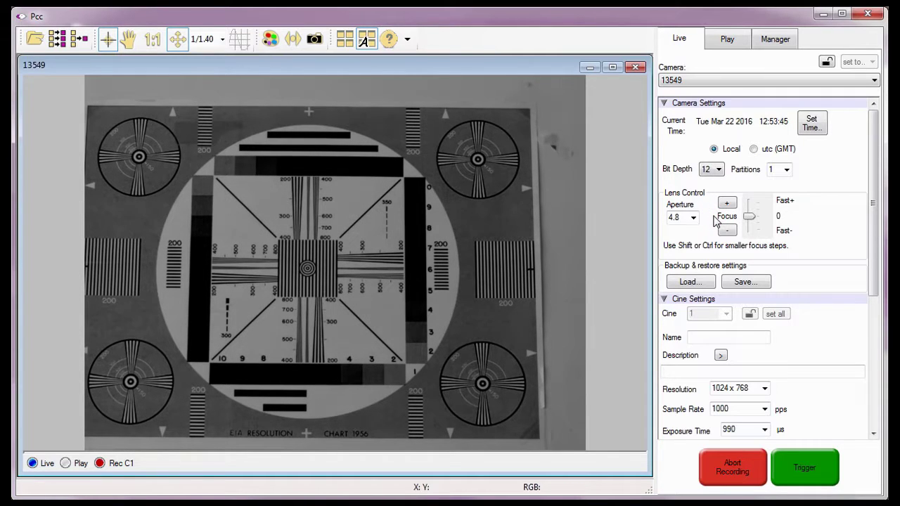
Step: Drive the Focus slider toward Fast+ until the live resolution chart is clearly blurred
left_click_drag(748, 214, 748, 210)
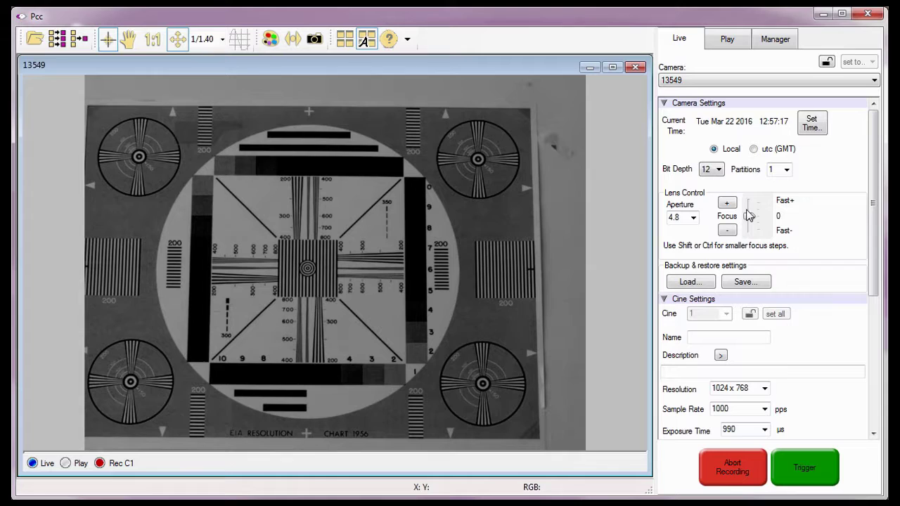
mouse_move(750, 216)
left_mouse_down()
mouse_move(751, 203)
mouse_move(748, 240)
left_mouse_up()
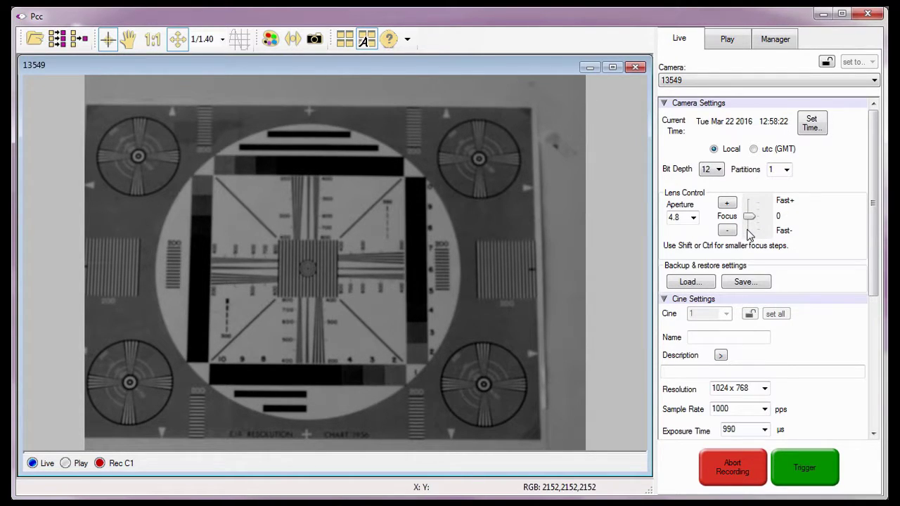
mouse_move(751, 216)
left_mouse_down()
mouse_move(754, 205)
mouse_move(786, 219)
left_mouse_up()
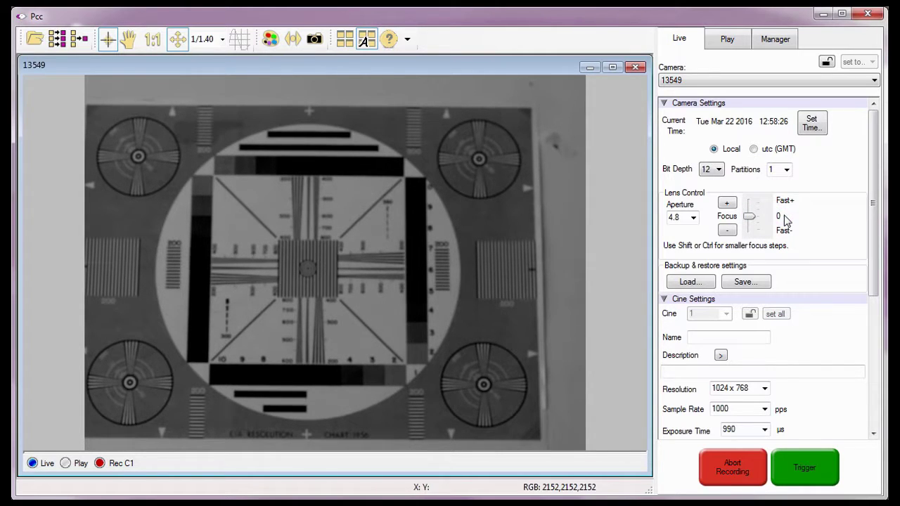
Step: Step the lens focus forward repeatedly with Focus + to start sharpening the chart
left_click(727, 203)
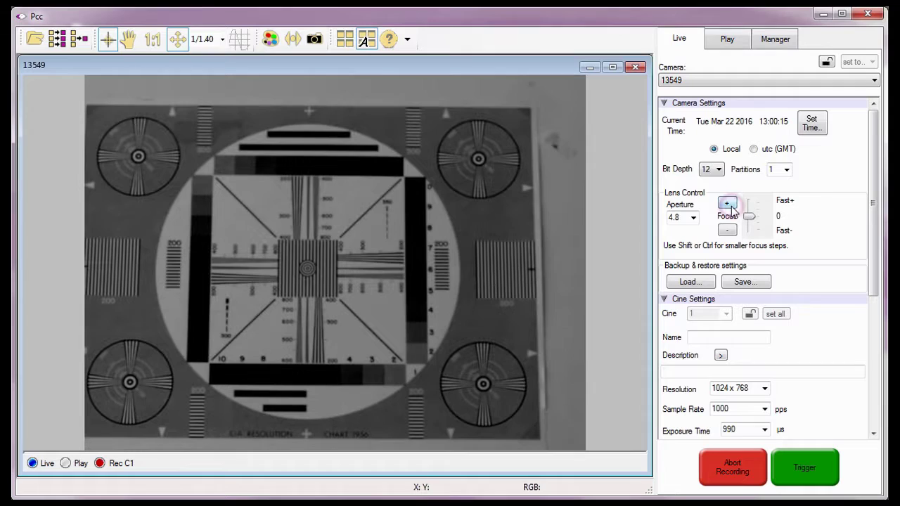
left_click(730, 232)
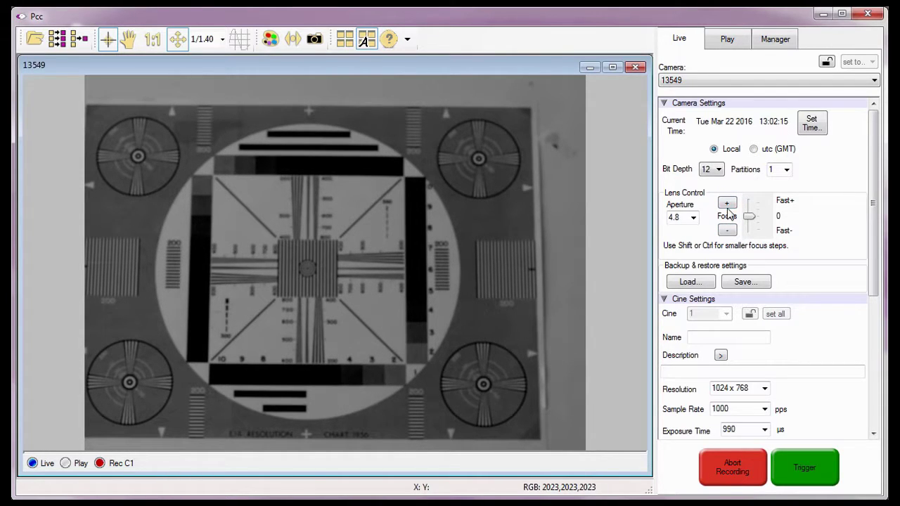
left_click(728, 205)
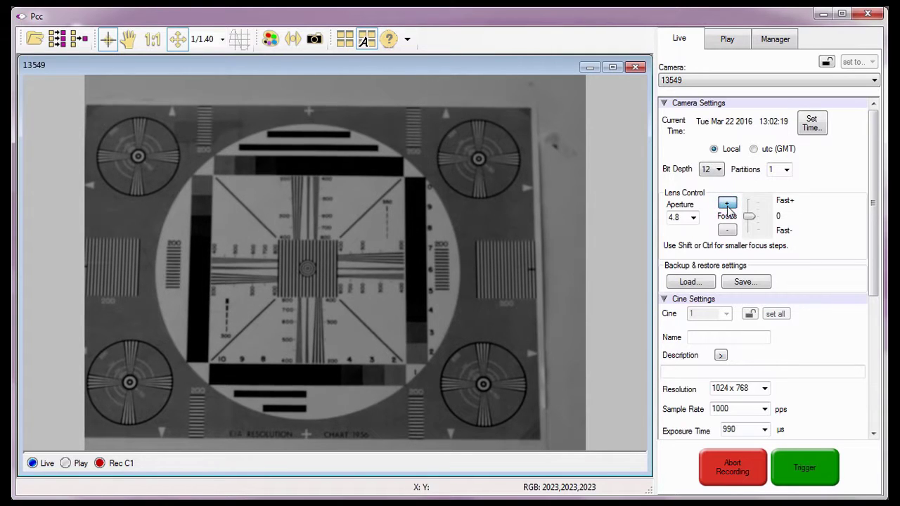
left_click(728, 206)
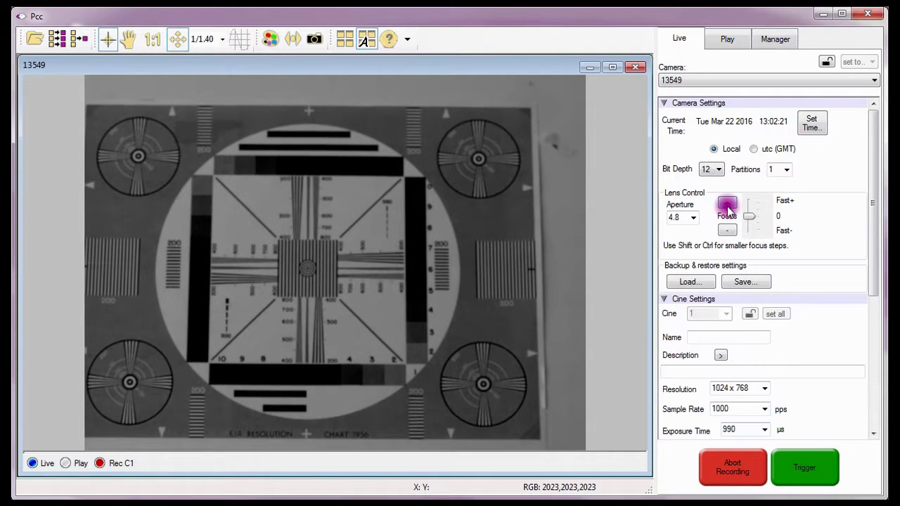
left_click(728, 206)
left_click(728, 206)
left_click(728, 206)
left_click(727, 206)
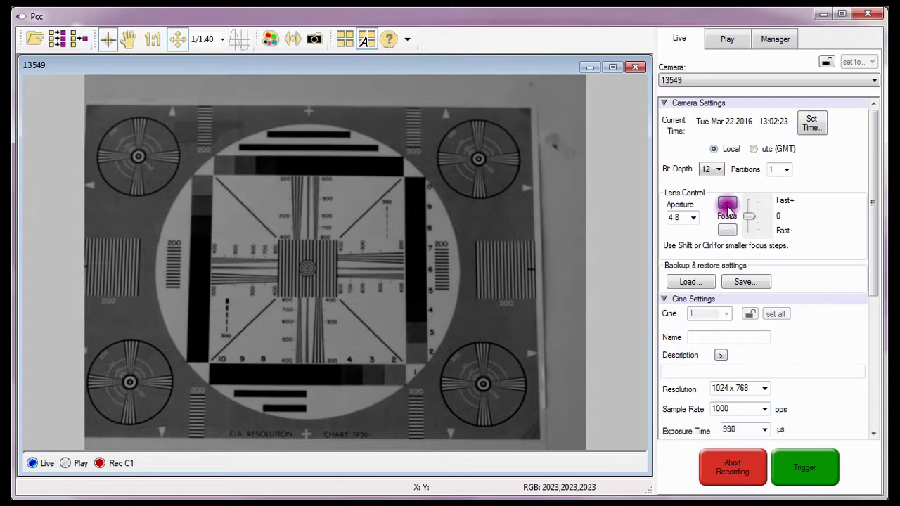
left_click(728, 206)
left_click(727, 206)
left_click(728, 206)
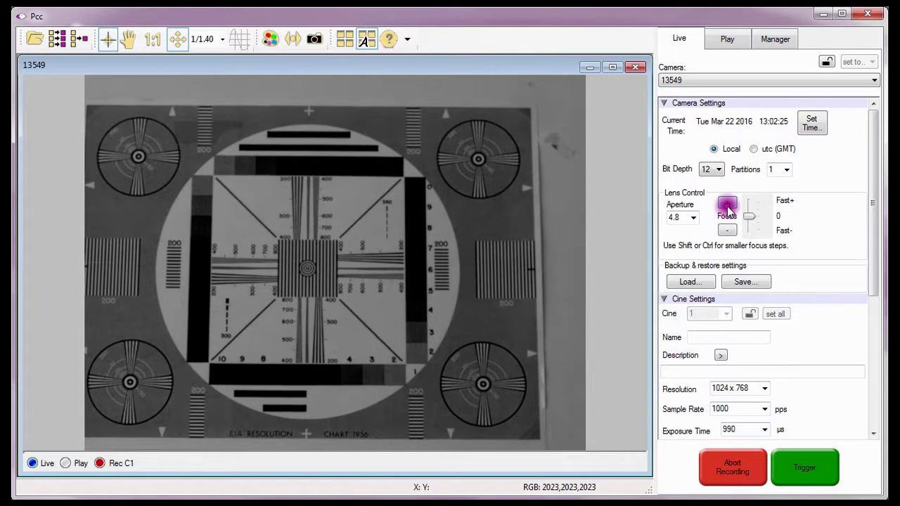
left_click(728, 206)
left_click(727, 206)
left_click(727, 206)
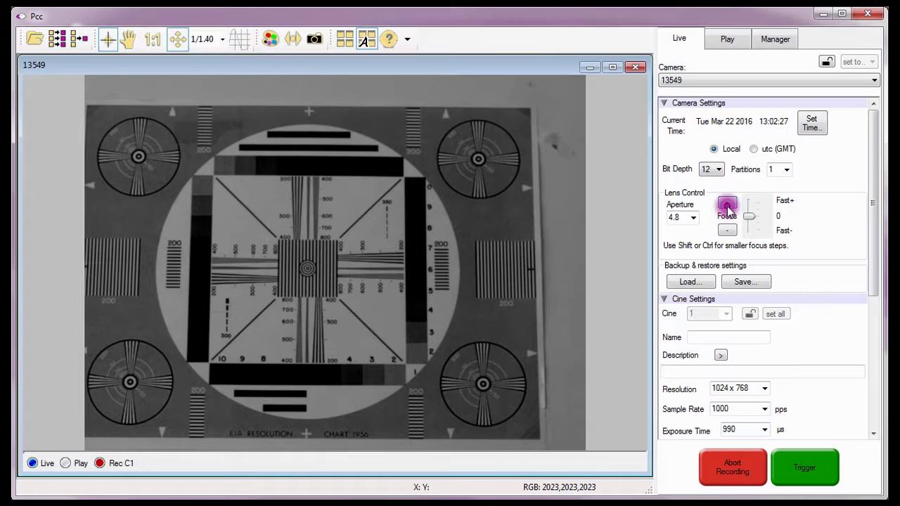
left_click(727, 206)
left_click(728, 206)
left_click(728, 207)
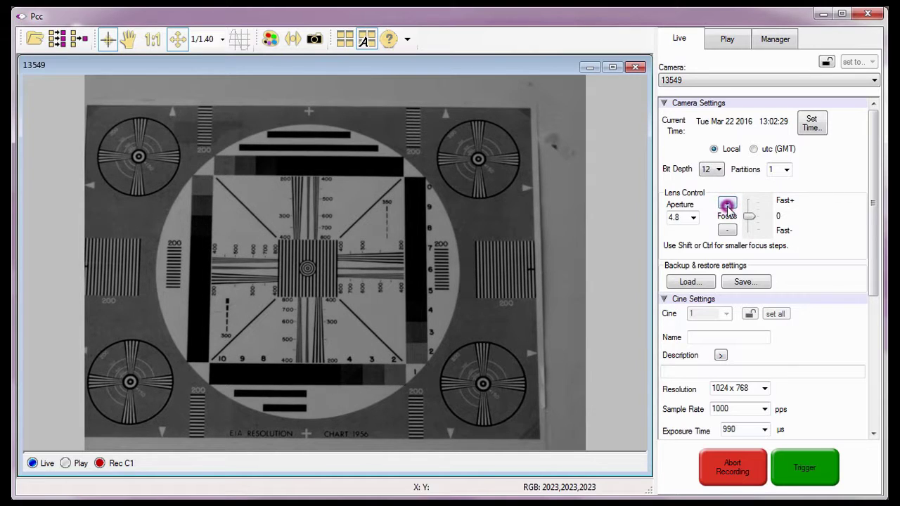
left_click(728, 206)
left_click(727, 207)
left_click(729, 207)
left_click(729, 207)
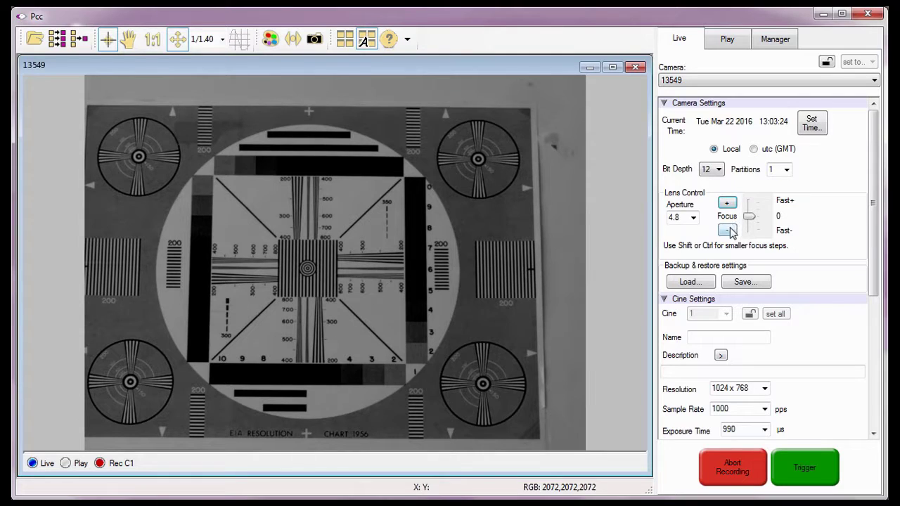
Step: Fine-tune focus with five Focus - steps, then four Focus + steps, until the chart is sharp
left_click(728, 231)
left_click(728, 231)
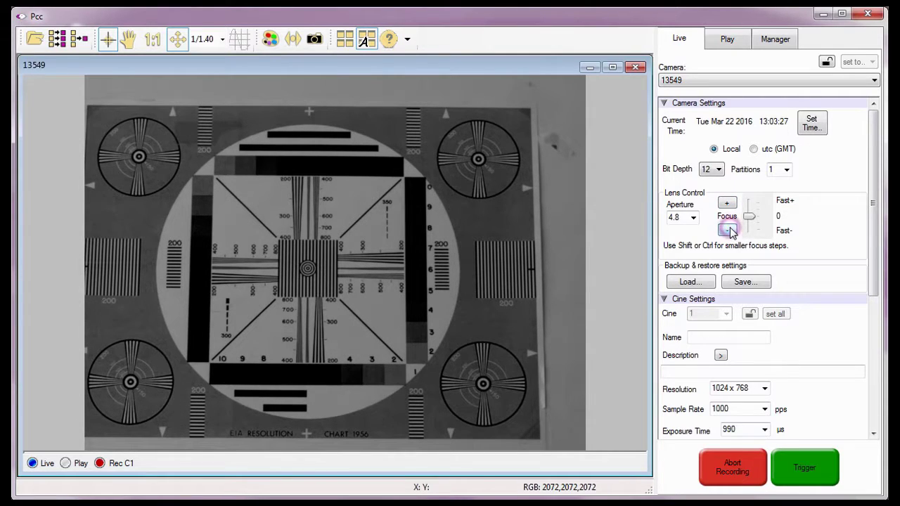
left_click(728, 231)
left_click(728, 230)
left_click(728, 231)
left_click(726, 205)
left_click(727, 205)
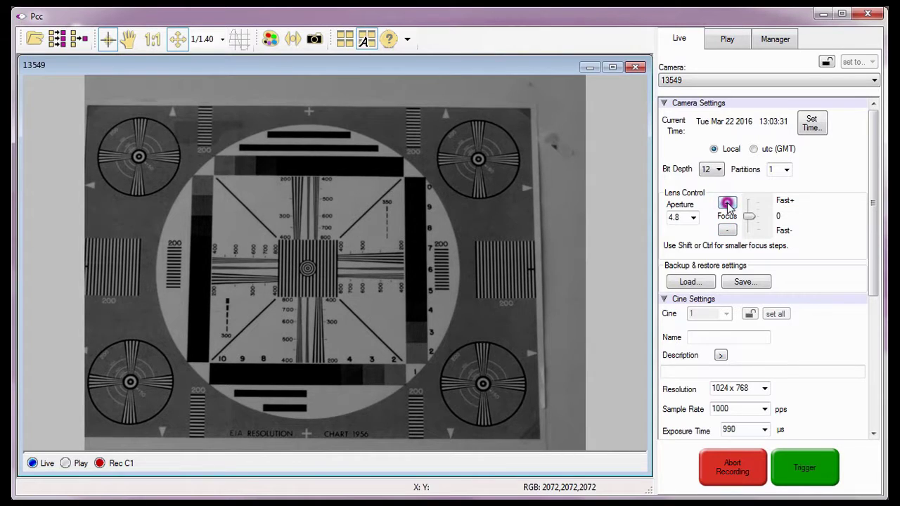
left_click(727, 205)
left_click(727, 205)
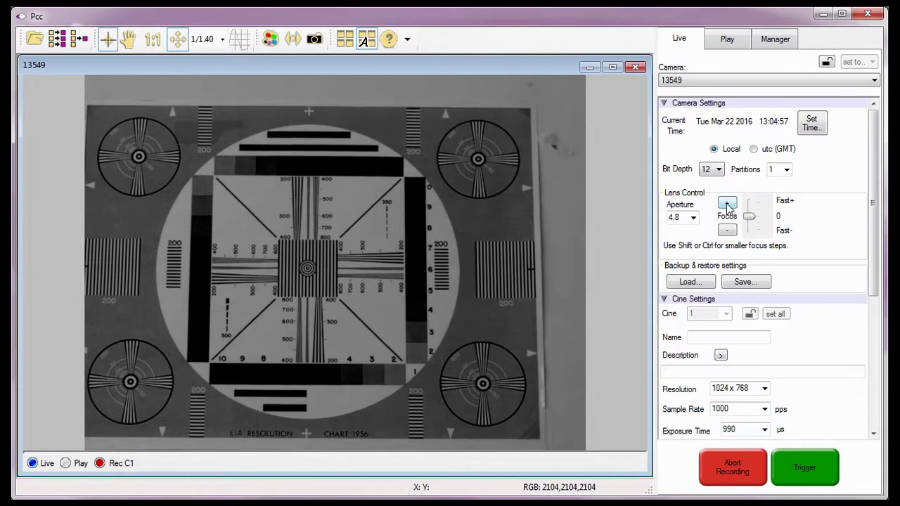
Step: Set the lens aperture to 9.6 to darken the image, then back to 4.8
left_click(693, 219)
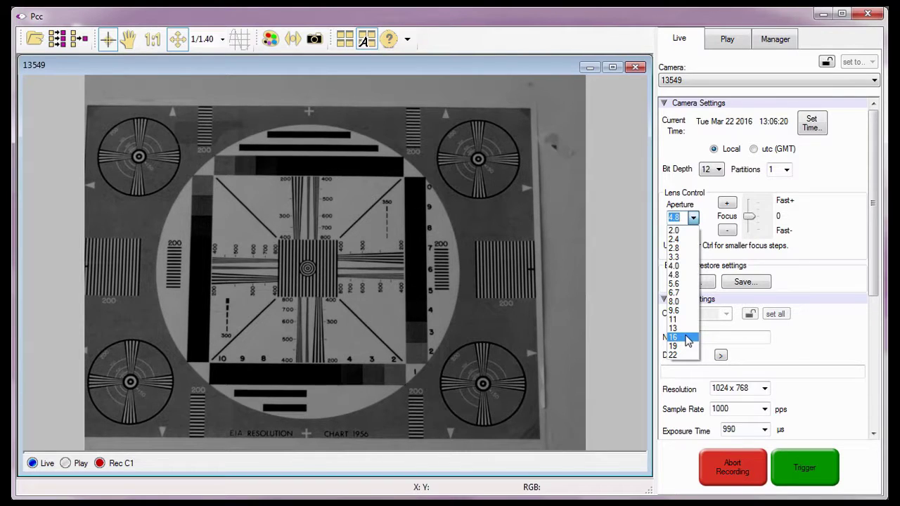
left_click(688, 311)
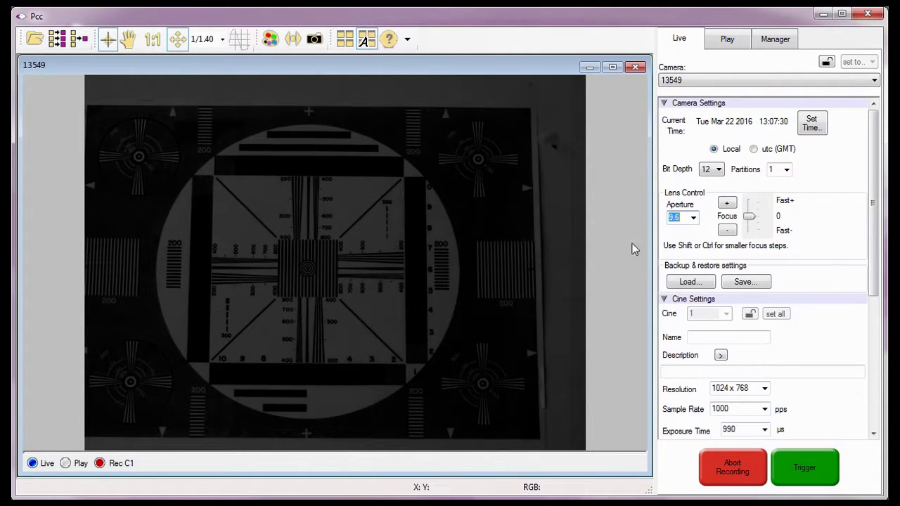
left_click(692, 217)
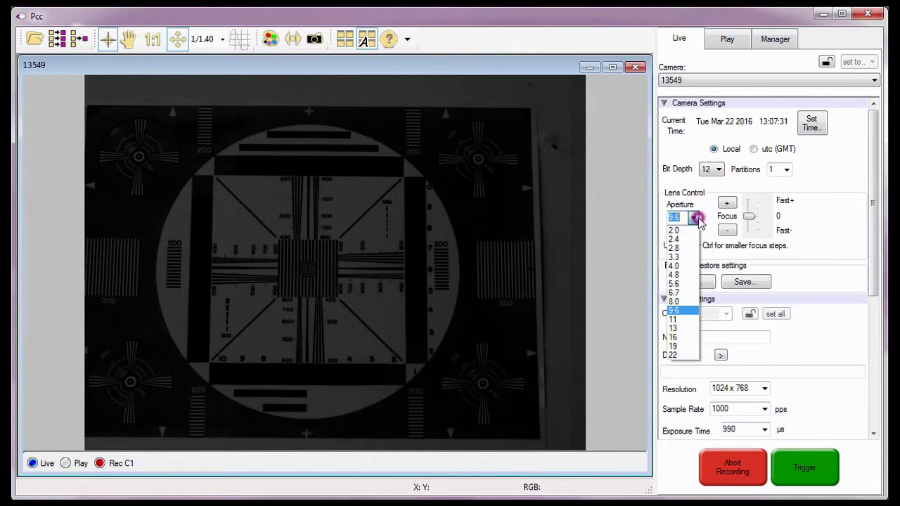
left_click(682, 275)
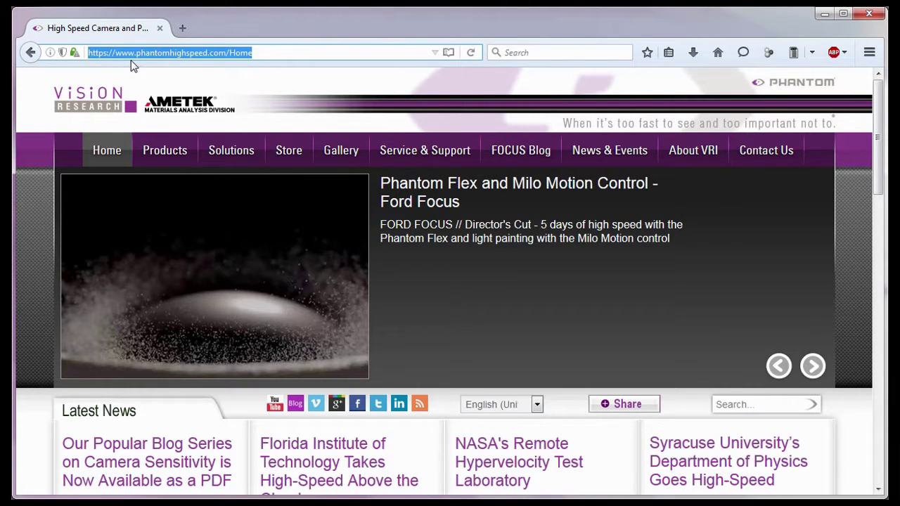
Step: Visit the Training and North American Sales pages, then open International Sales Contacts
mouse_move(406, 158)
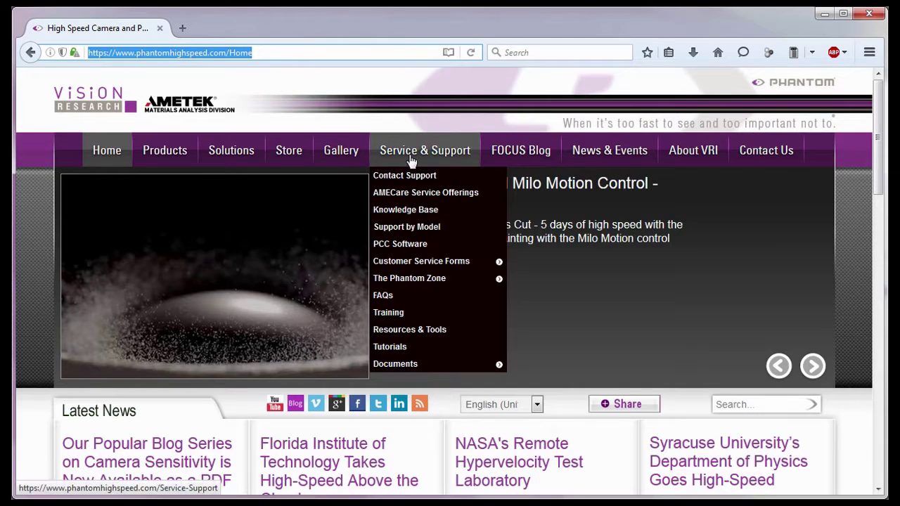
left_click(410, 316)
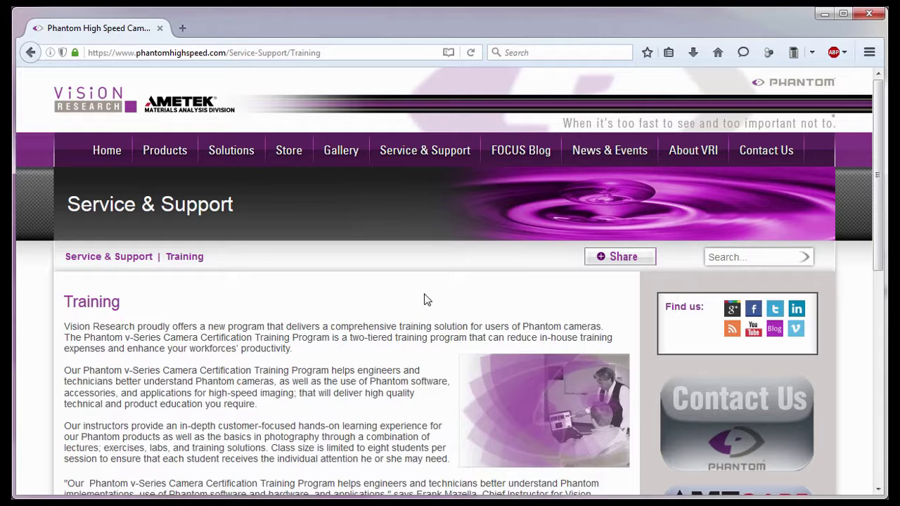
mouse_move(753, 157)
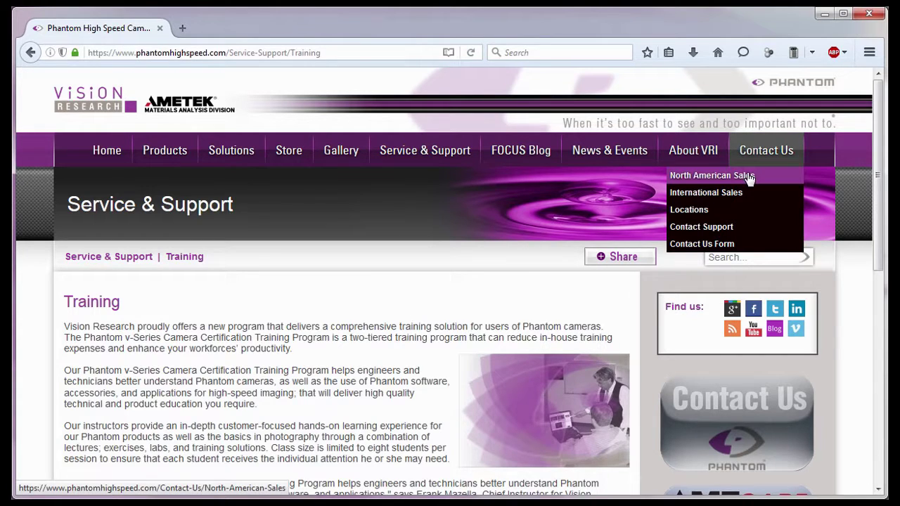
left_click(749, 175)
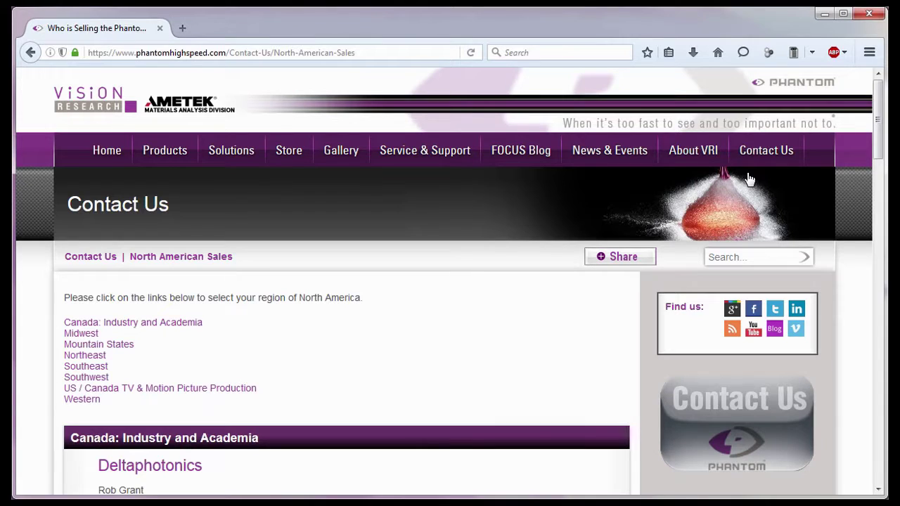
mouse_move(771, 161)
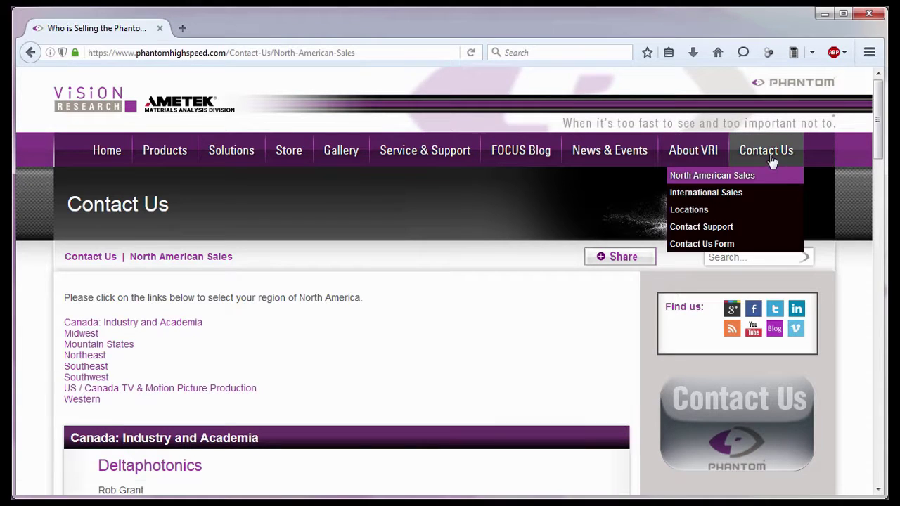
left_click(759, 200)
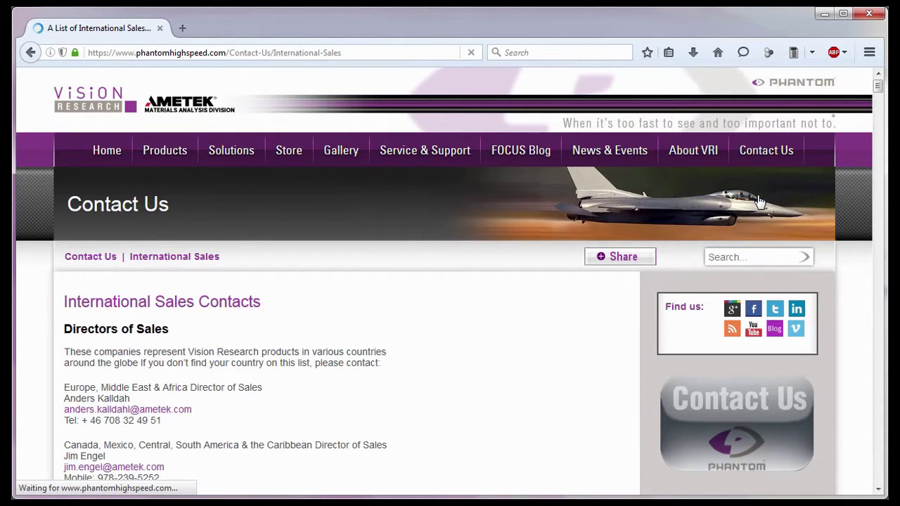